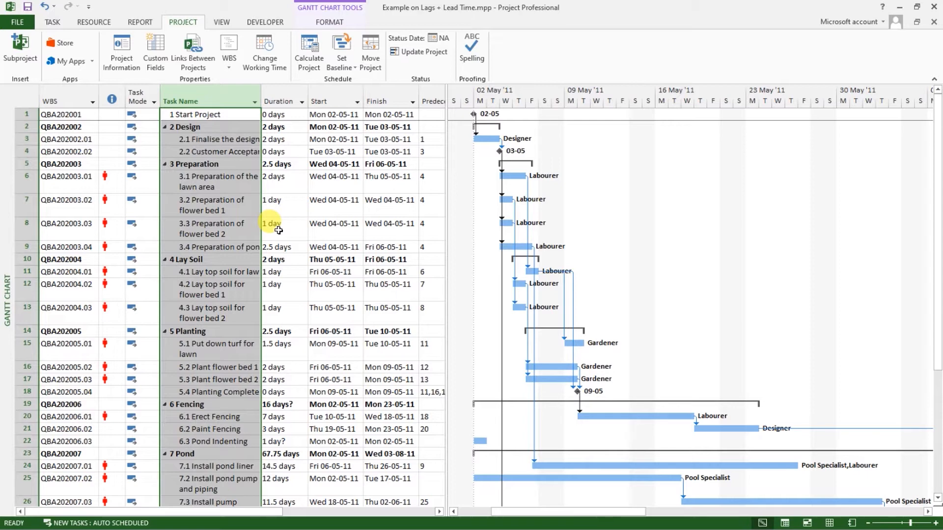
# Step: Examine the Design tasks, including Finalise the design and Customer Acceptance, and the lawn area preparation task that follows them
pyautogui.click(276, 179)
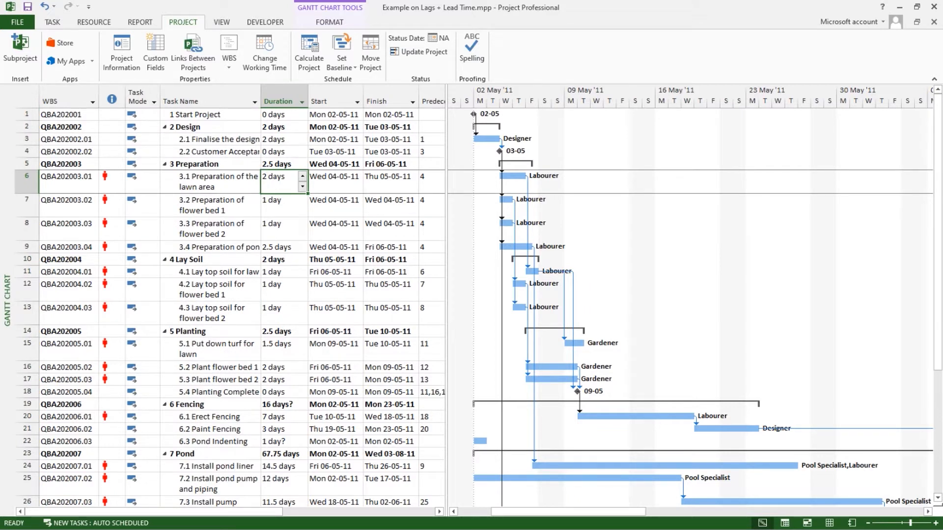
pyautogui.click(73, 140)
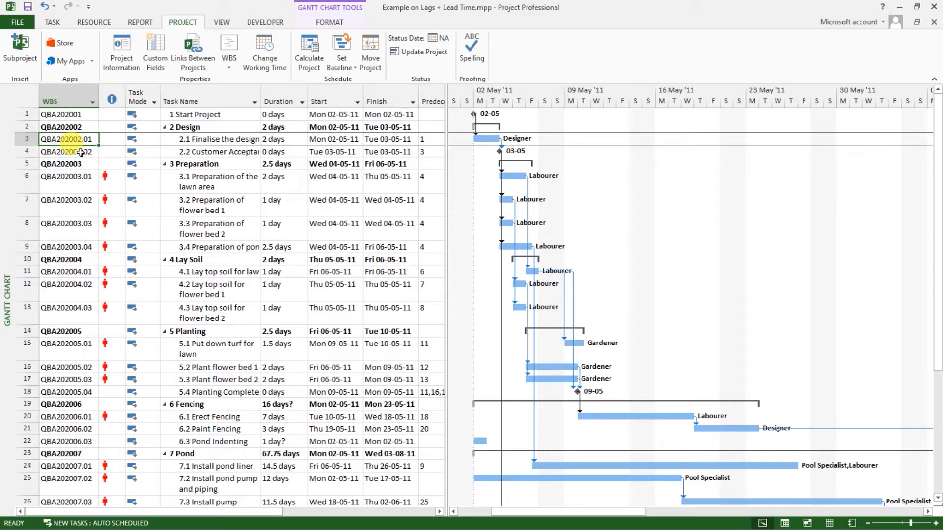
pyautogui.click(206, 139)
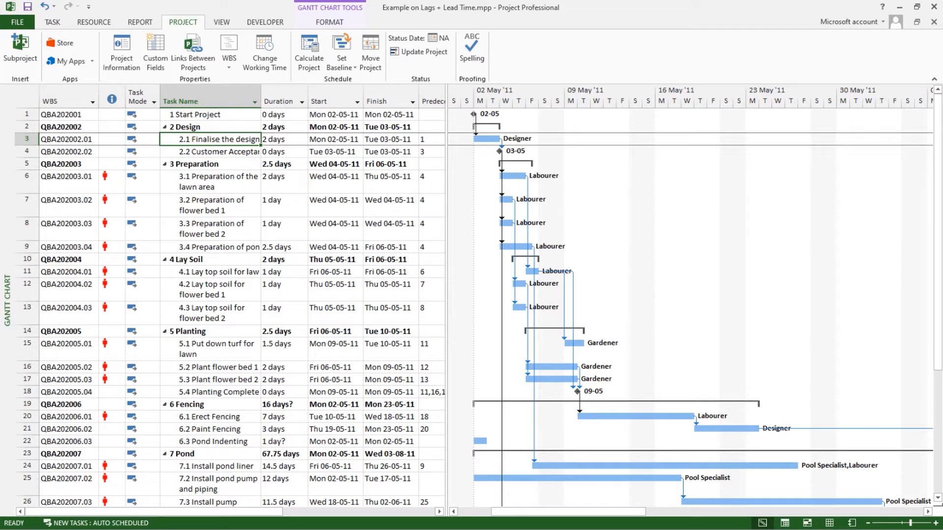
pyautogui.click(199, 152)
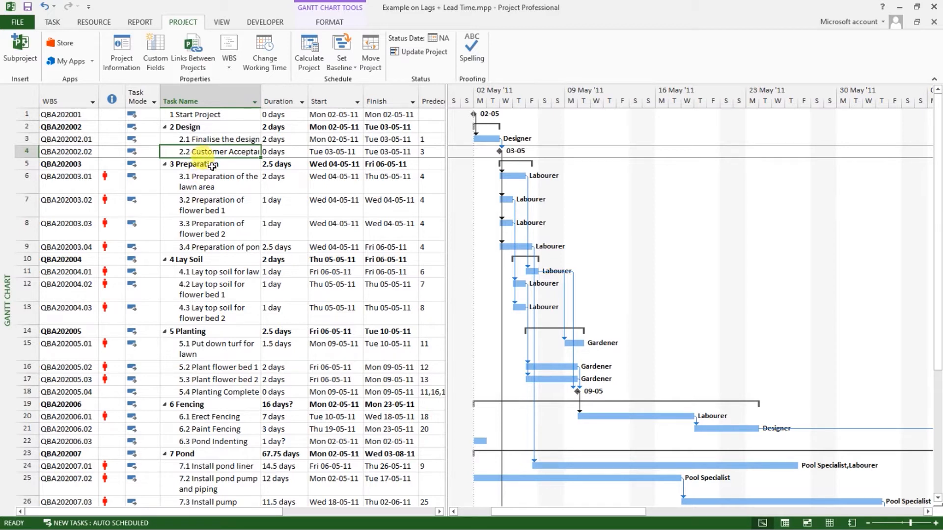
pyautogui.click(222, 164)
pyautogui.click(217, 152)
pyautogui.click(211, 140)
pyautogui.click(211, 152)
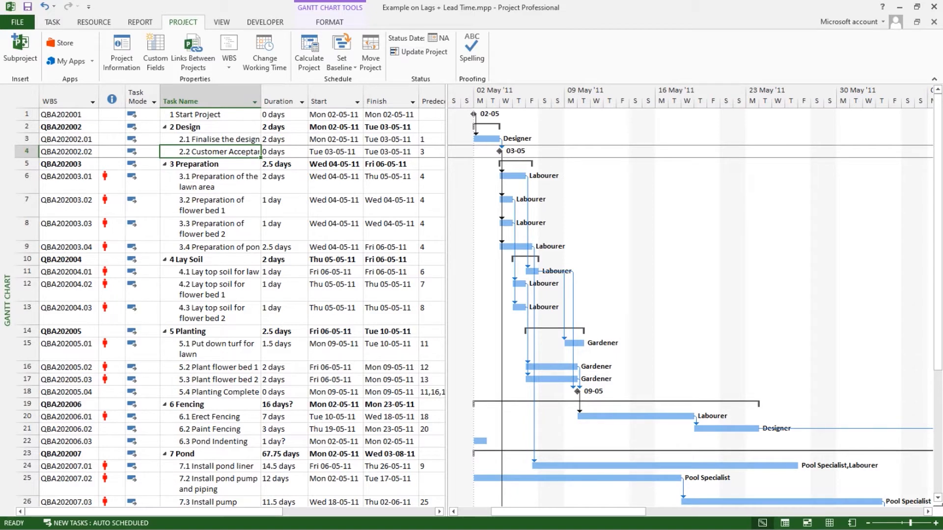
pyautogui.click(232, 179)
pyautogui.click(240, 151)
pyautogui.click(216, 182)
pyautogui.click(217, 155)
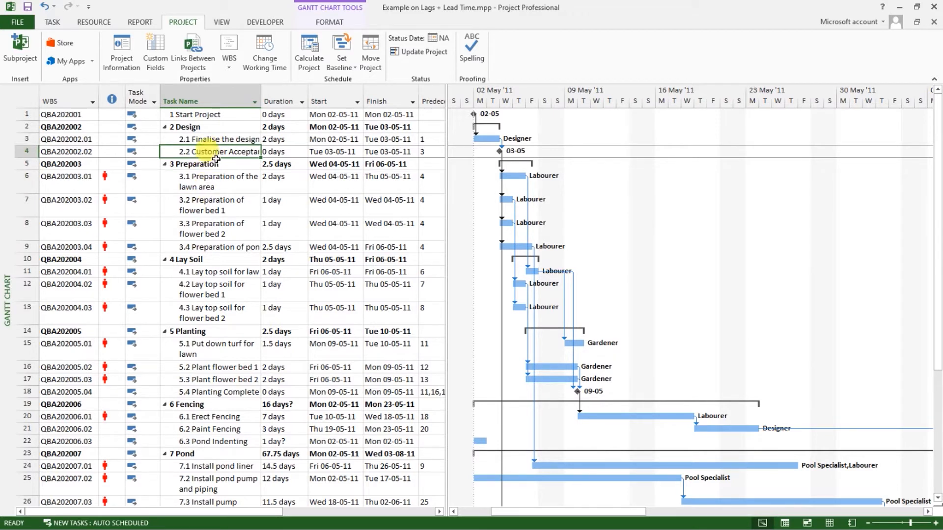
# Step: Give Customer Acceptance a 4-day lag on its Finish-to-Start link from the predecessor Finalise the design
pyautogui.rightClick(217, 151)
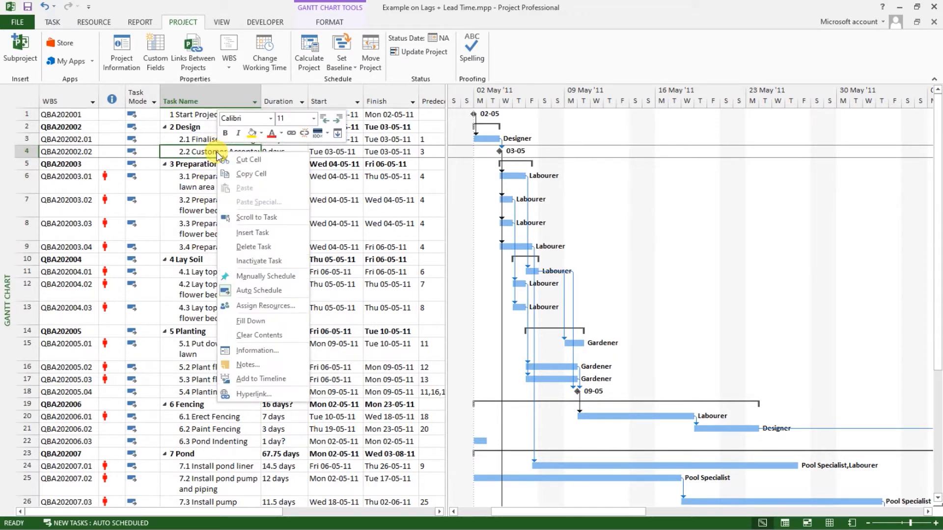
pyautogui.click(255, 352)
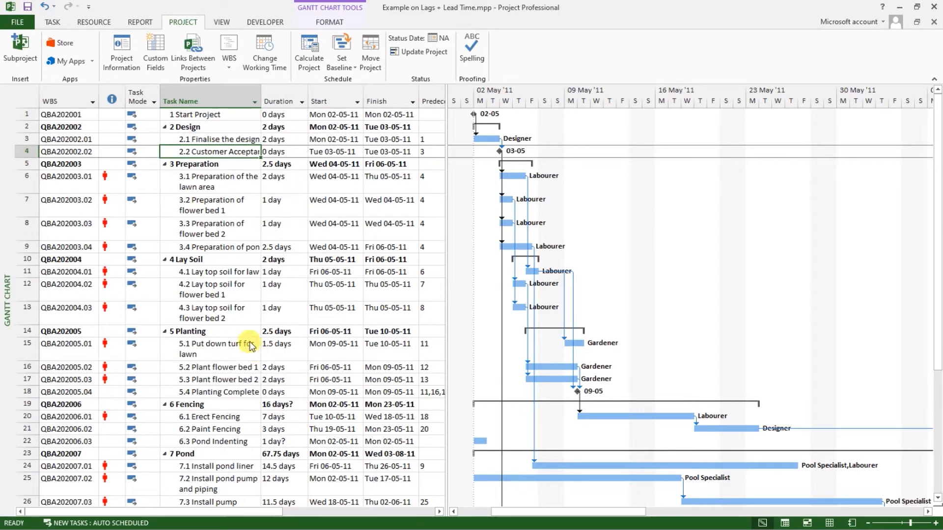
pyautogui.moveTo(371, 163); pyautogui.dragTo(360, 178)
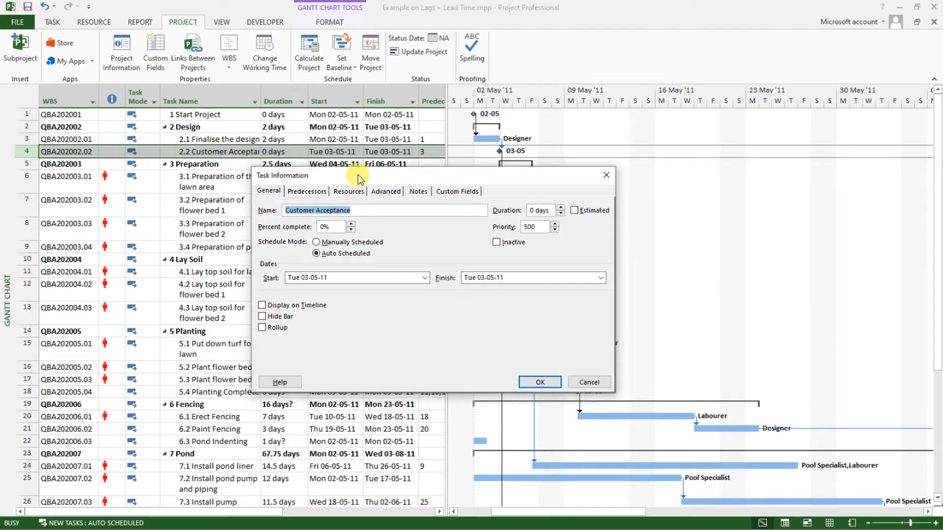
pyautogui.click(307, 191)
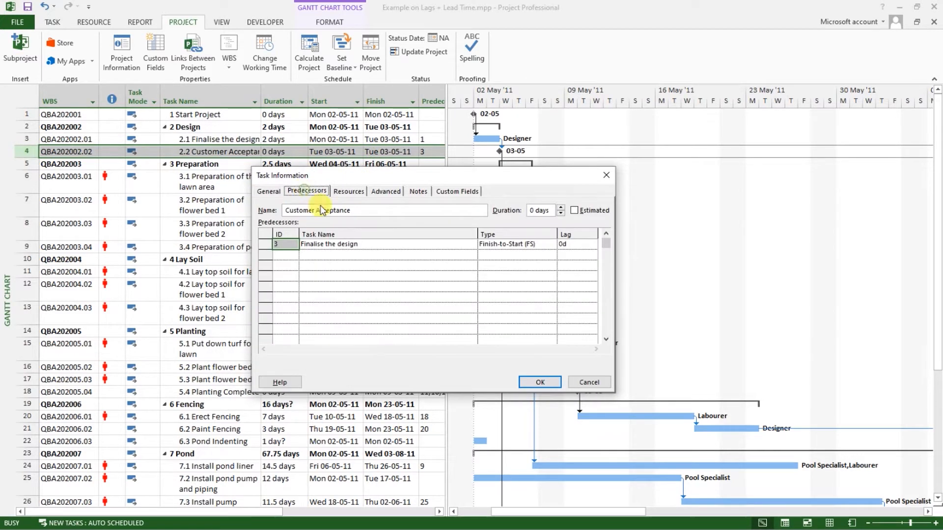
pyautogui.click(326, 244)
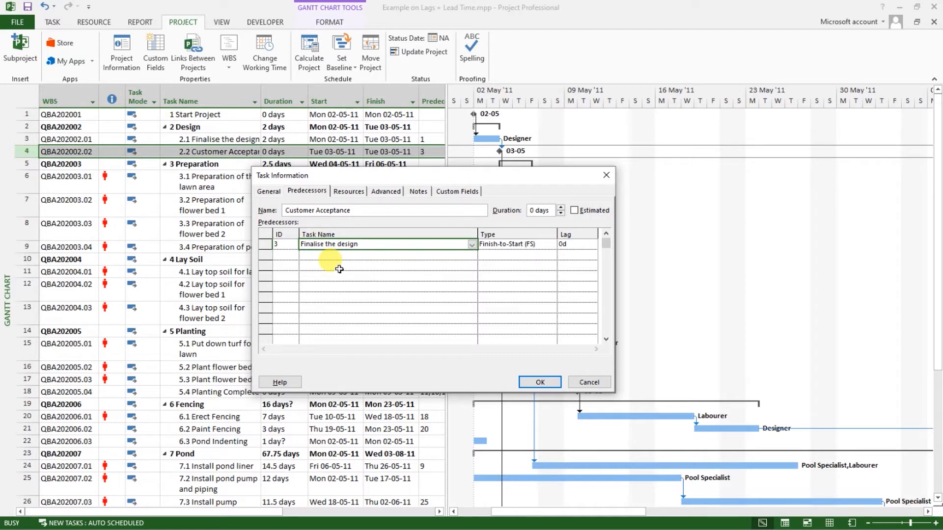
pyautogui.click(487, 244)
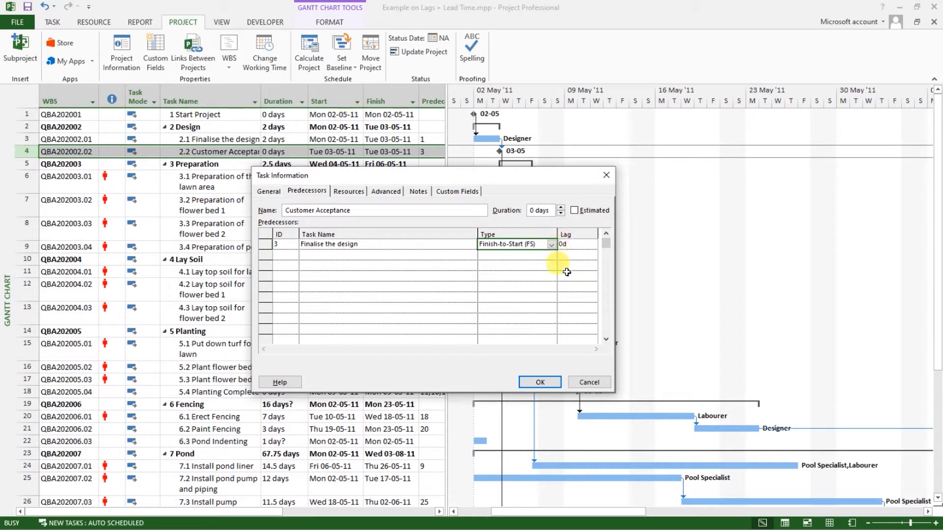
pyautogui.click(561, 244)
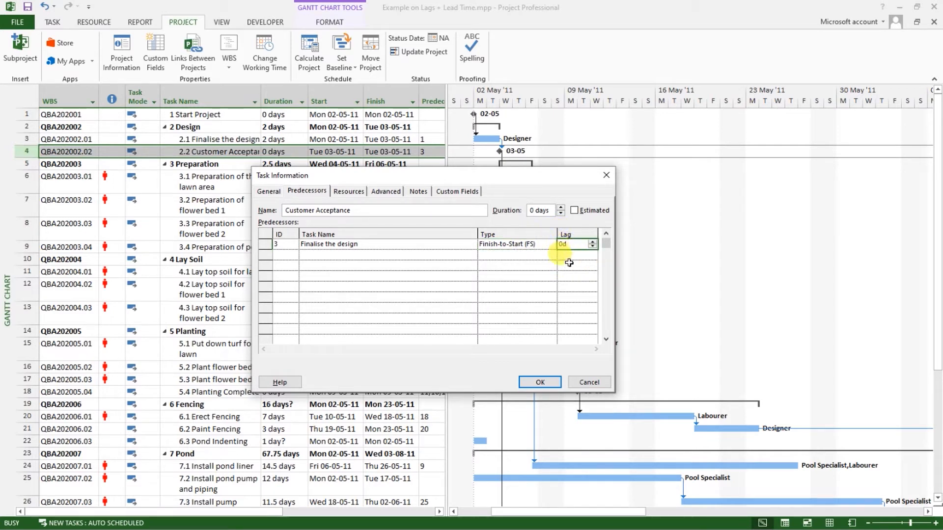
pyautogui.click(593, 242)
pyautogui.click(593, 242)
pyautogui.click(593, 242)
pyautogui.click(593, 242)
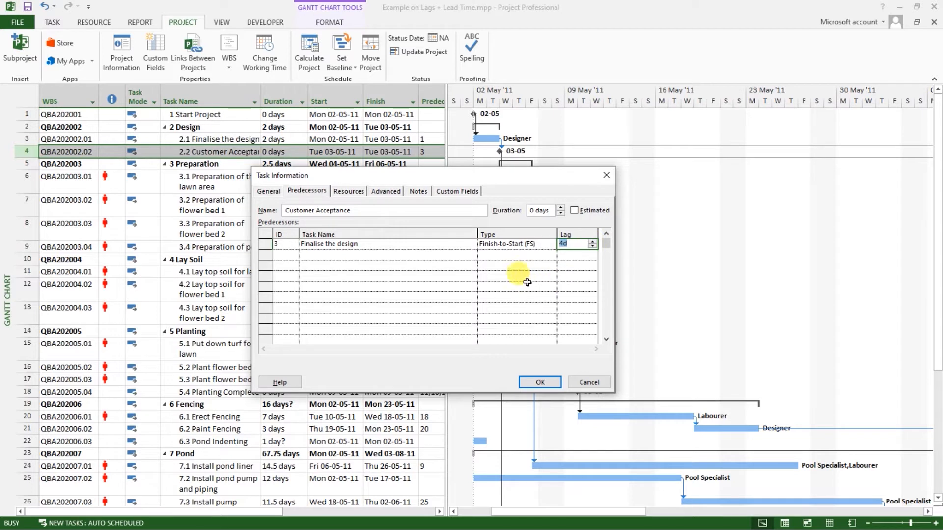
pyautogui.press('Return')
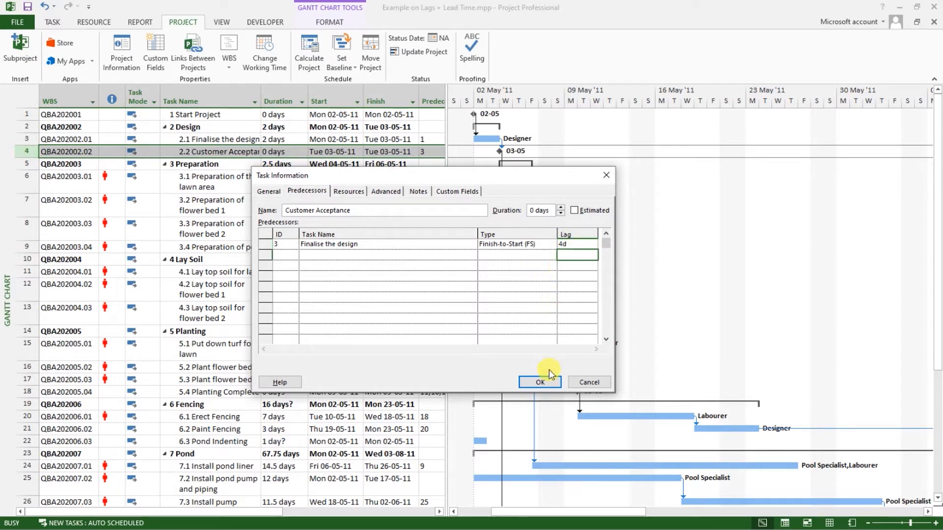
pyautogui.click(540, 382)
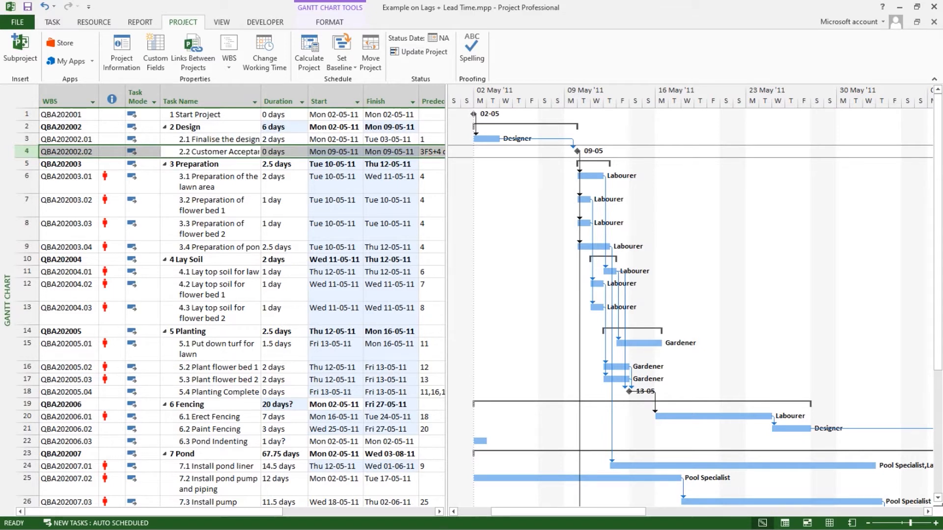
# Step: Set the lag between Finalise the design and Customer Acceptance to 6 days
pyautogui.rightClick(233, 152)
pyautogui.click(273, 338)
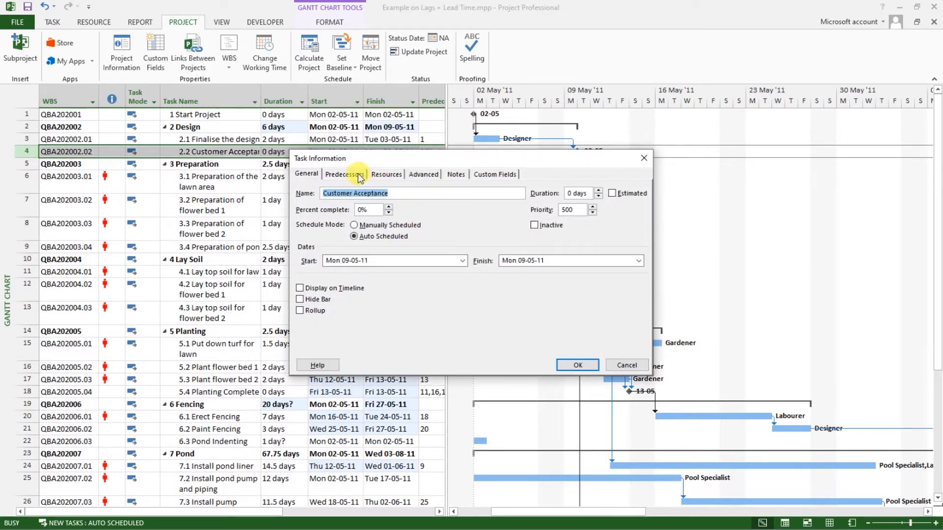
pyautogui.click(359, 175)
pyautogui.click(604, 228)
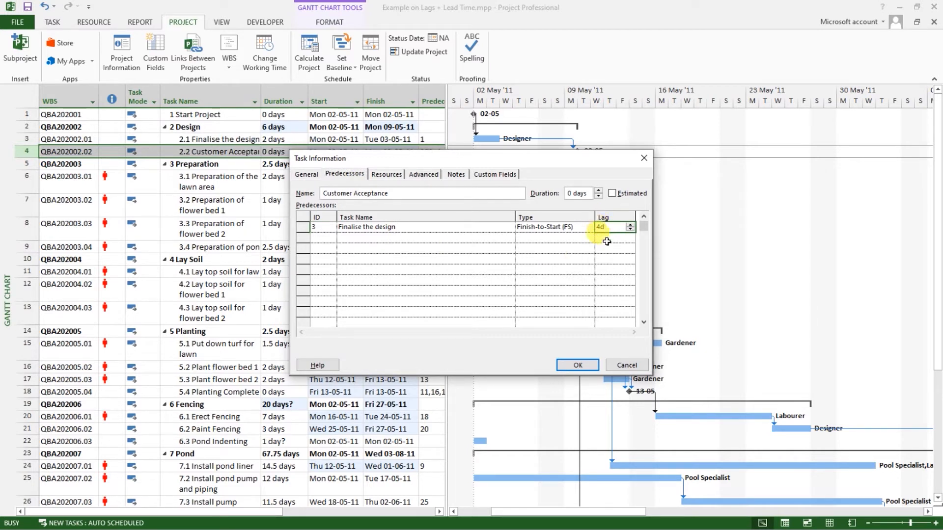
pyautogui.doubleClick(630, 225)
pyautogui.click(567, 365)
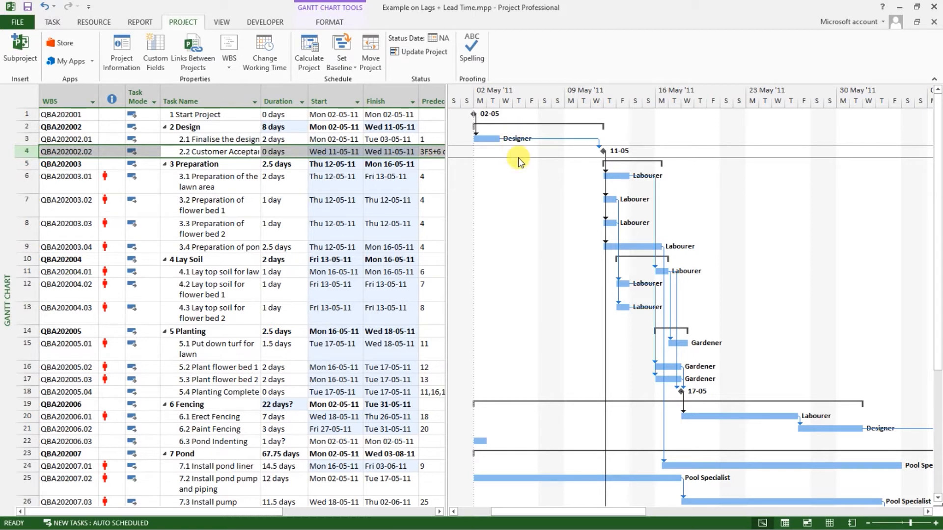
# Step: Examine the Preparation tasks after Customer Acceptance and the pond tasks for installing the pump, piping and electrical supply
pyautogui.click(230, 163)
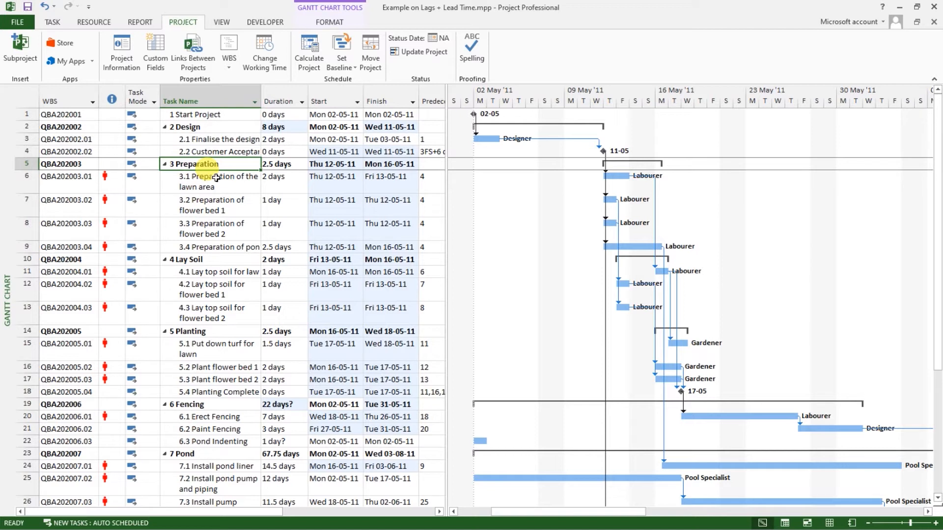
pyautogui.click(212, 151)
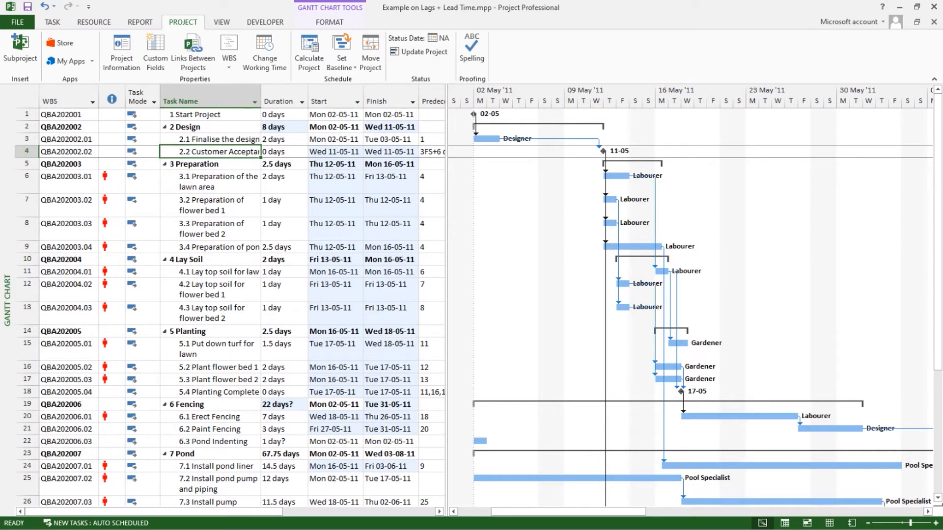
pyautogui.click(205, 181)
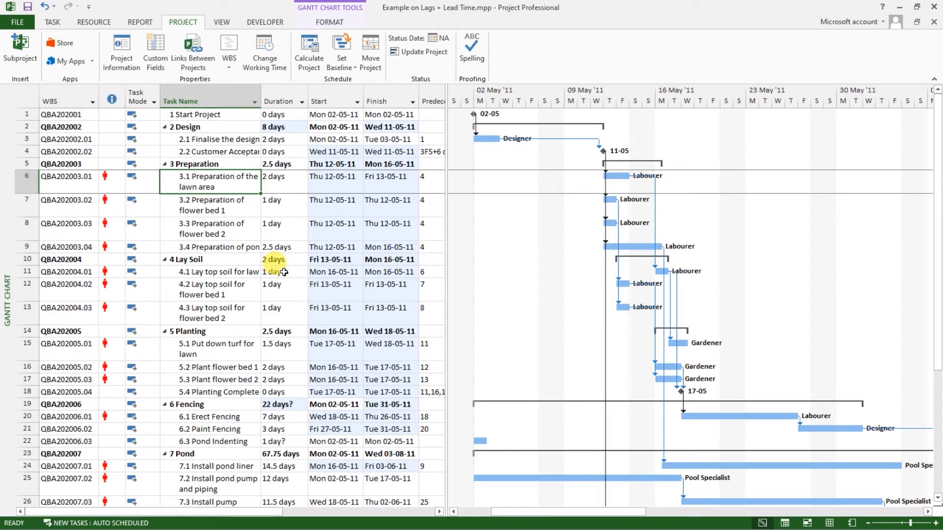
pyautogui.scroll(-3, 284, 272)
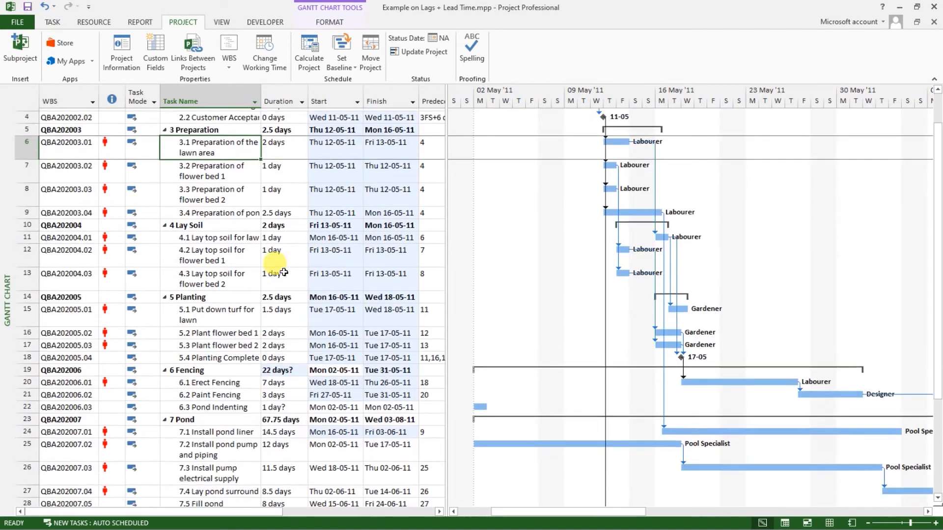
pyautogui.scroll(-3, 284, 272)
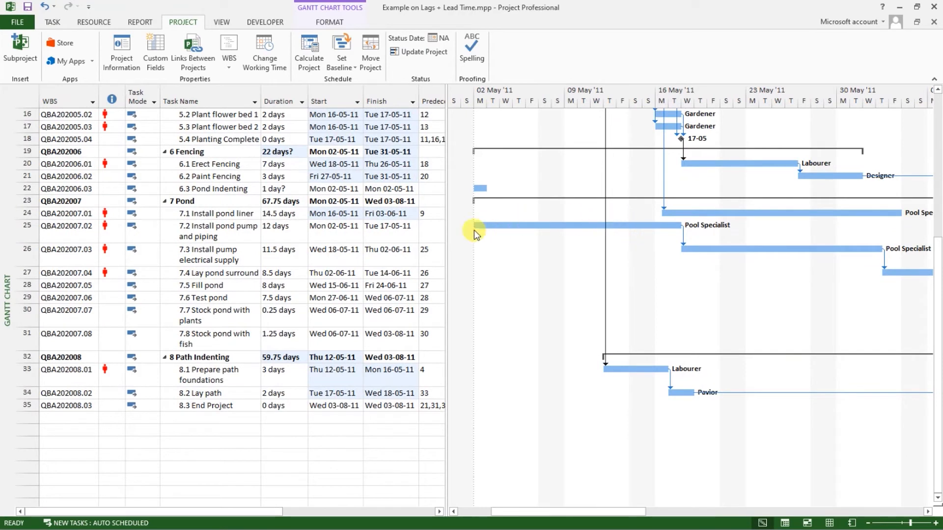
pyautogui.click(387, 227)
pyautogui.click(215, 229)
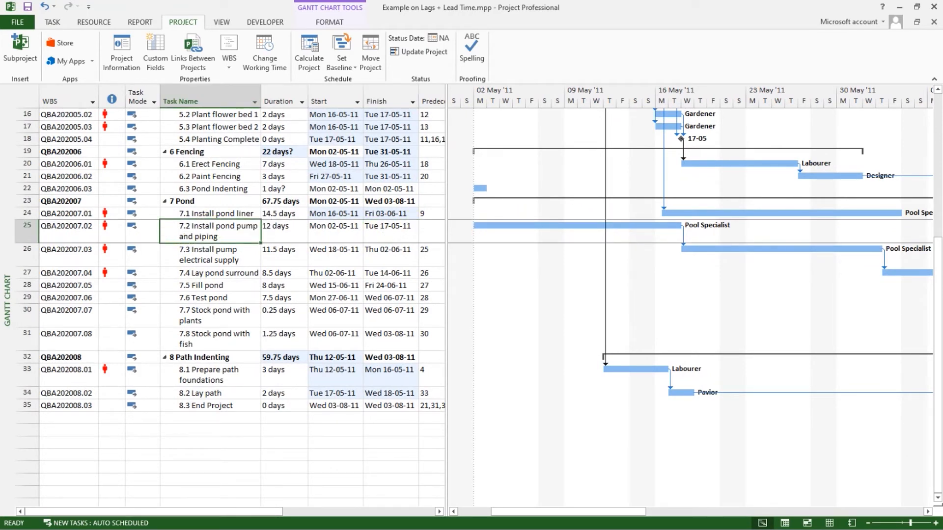
pyautogui.click(22, 230)
pyautogui.click(237, 254)
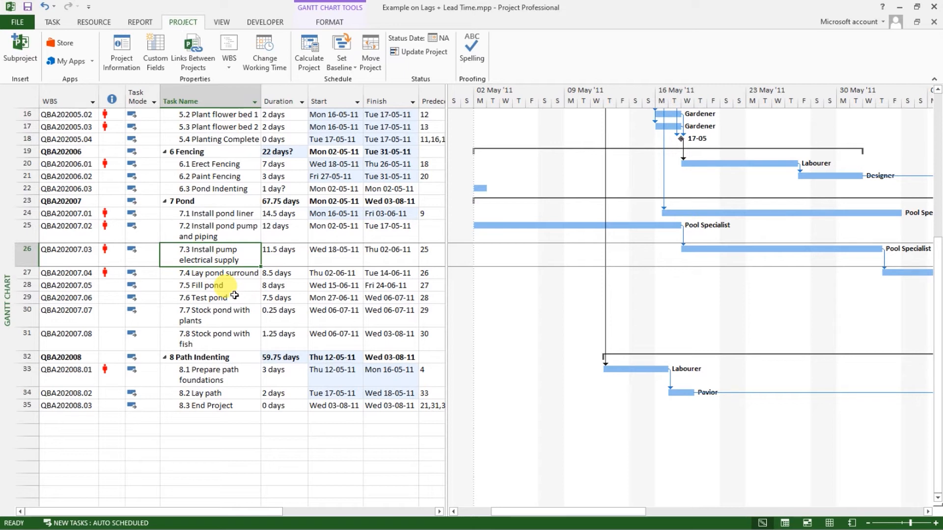
pyautogui.click(272, 250)
pyautogui.click(212, 256)
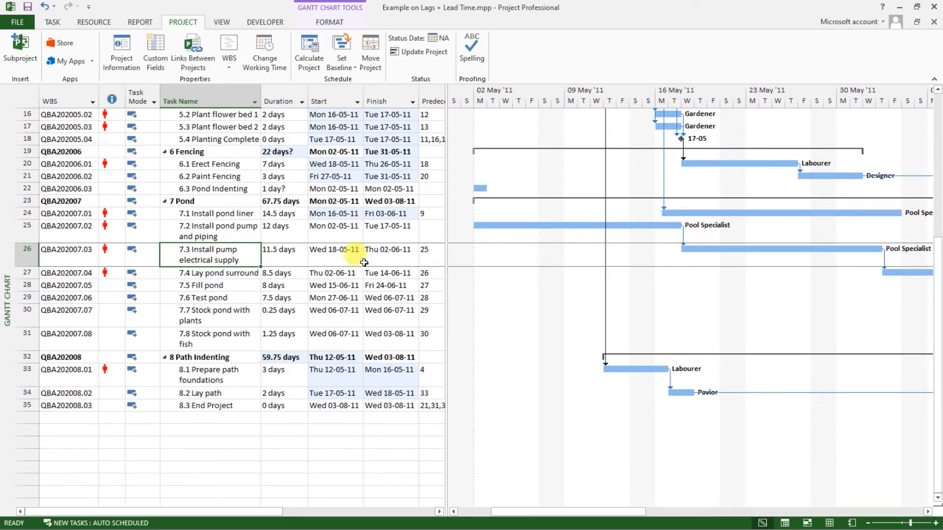
pyautogui.click(216, 231)
pyautogui.click(213, 256)
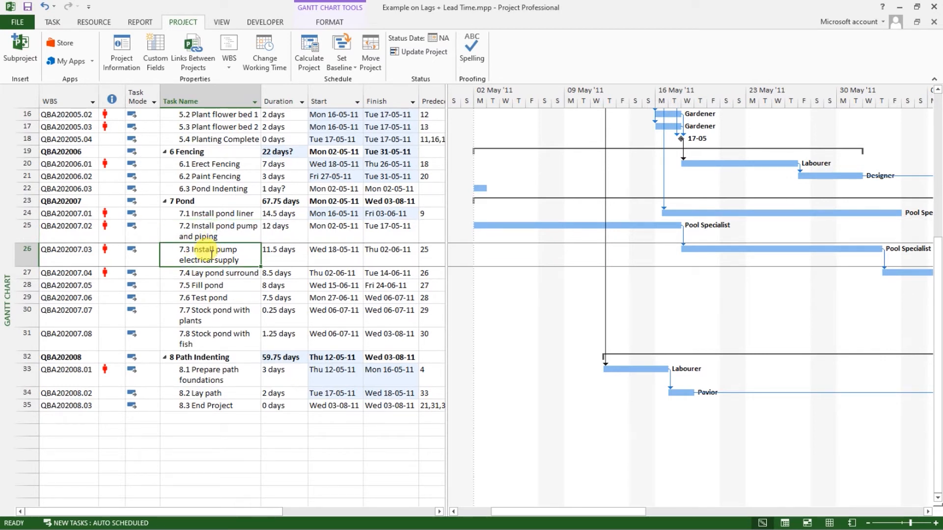
# Step: Give Install pump electrical supply a 5-day lag on its Finish-to-Start link from Install pond pump and piping
pyautogui.rightClick(211, 253)
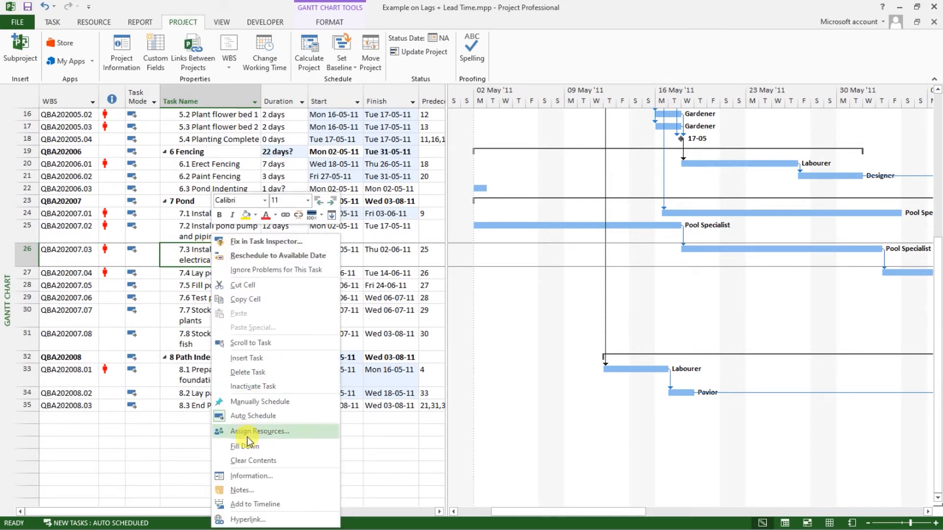
pyautogui.click(249, 477)
pyautogui.click(348, 174)
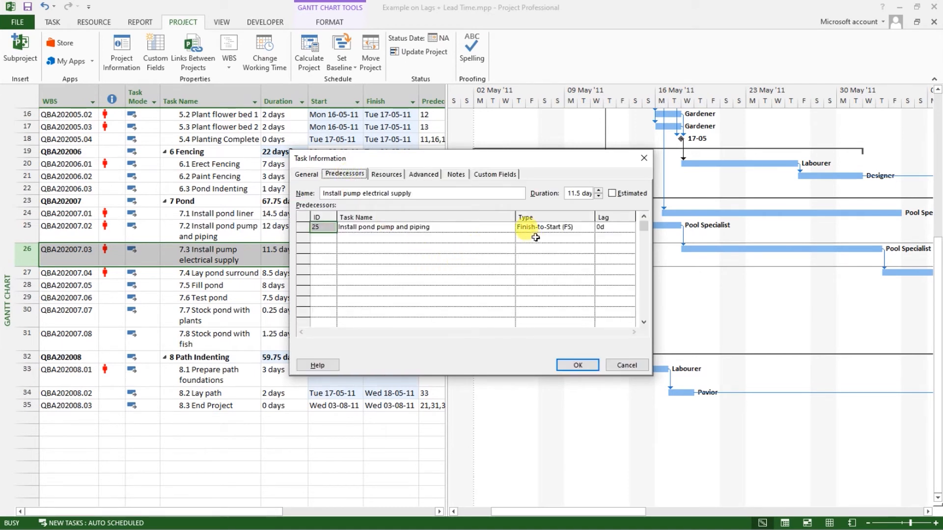
pyautogui.click(523, 226)
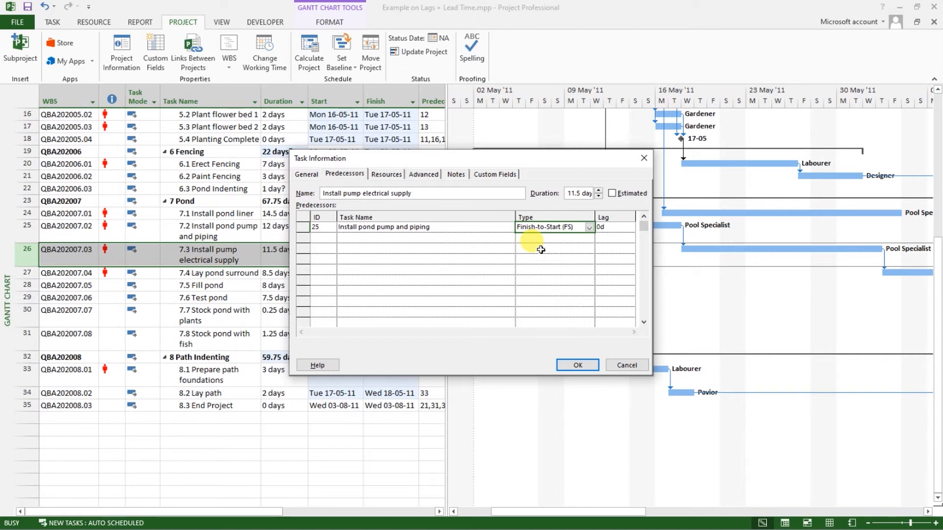
pyautogui.click(601, 227)
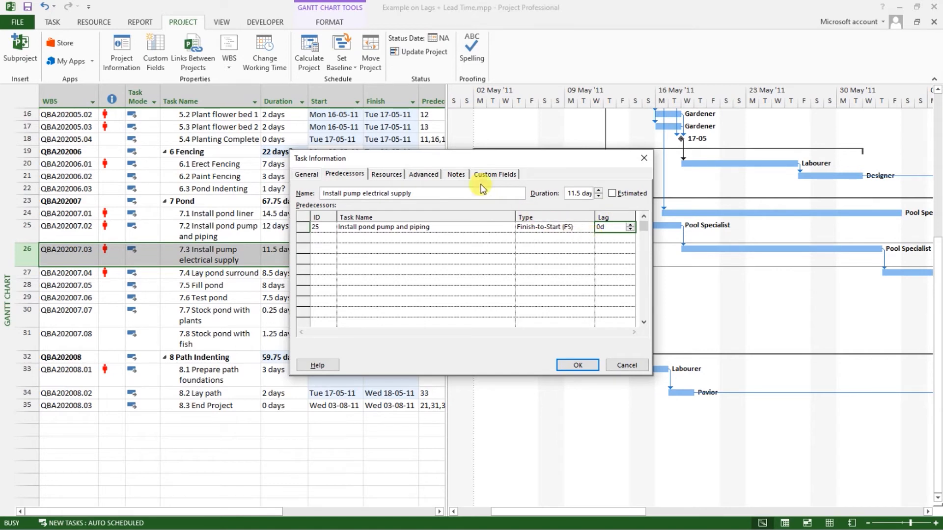
pyautogui.moveTo(482, 157); pyautogui.dragTo(440, 292)
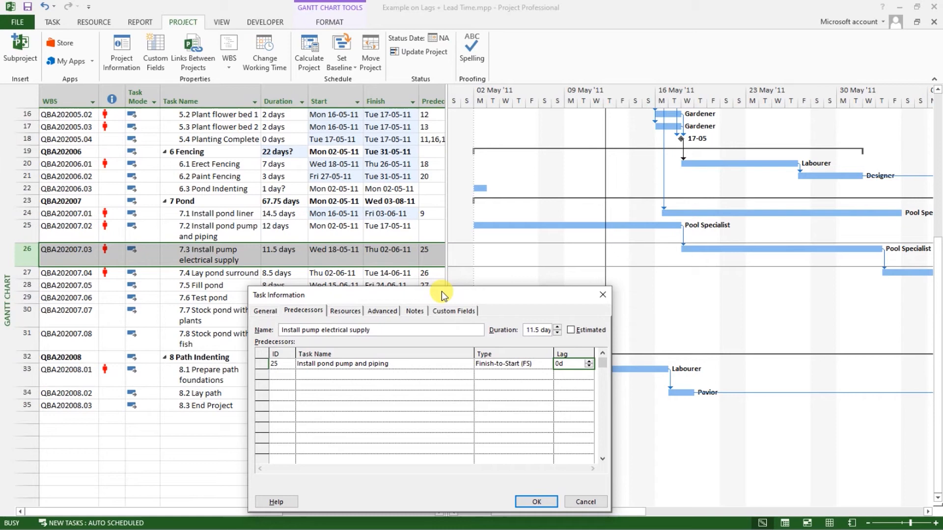
pyautogui.moveTo(441, 291); pyautogui.dragTo(477, 214)
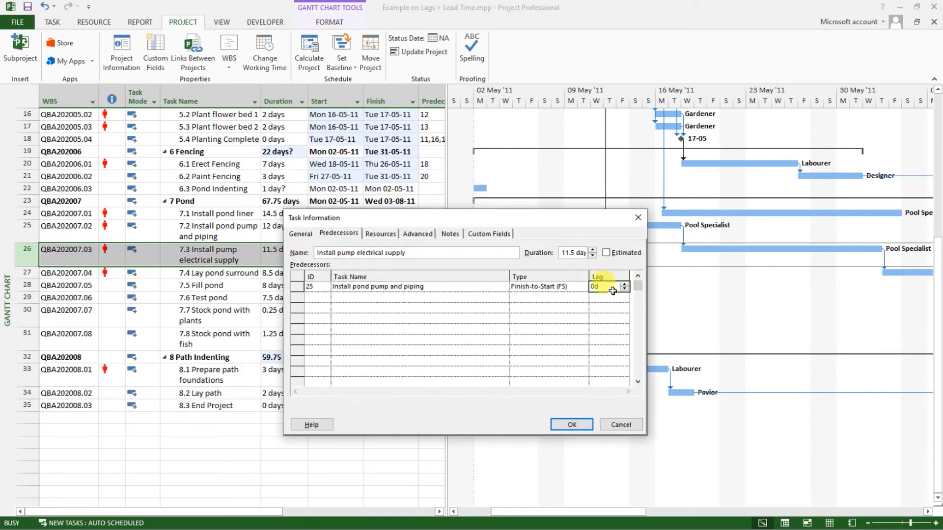
pyautogui.write('5')
pyautogui.press('Return')
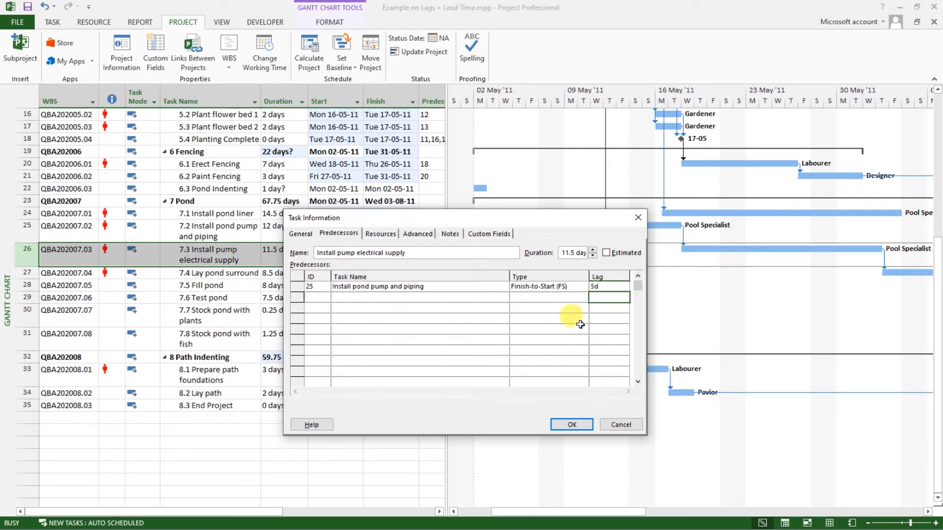
pyautogui.click(571, 424)
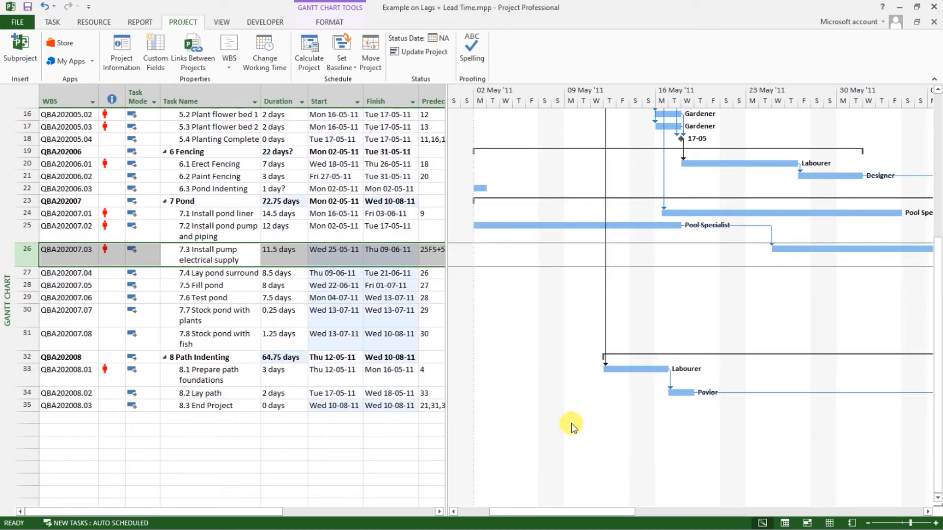
# Step: Set the lag between Install pond pump and piping and Install pump electrical supply to -5 days as lead time
pyautogui.rightClick(230, 251)
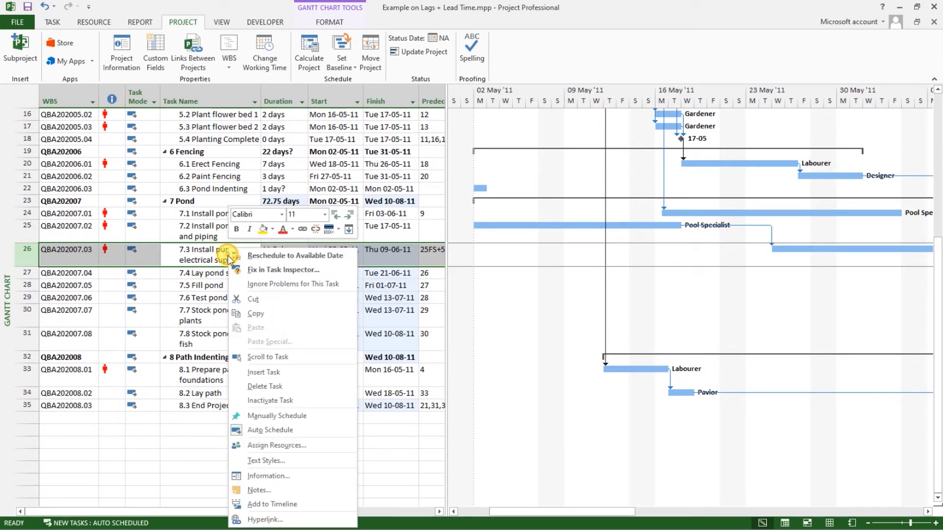
pyautogui.click(269, 476)
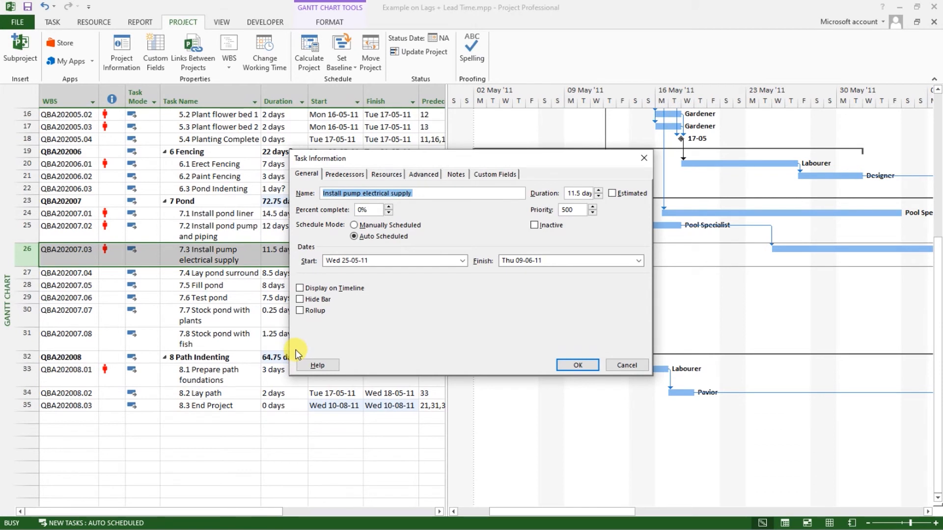
pyautogui.click(344, 174)
pyautogui.click(600, 227)
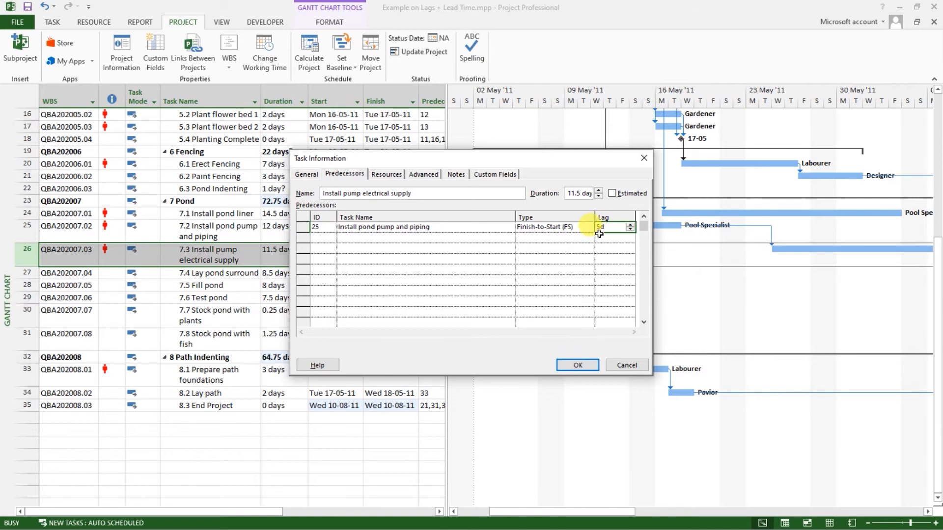
pyautogui.write('-5')
pyautogui.press('Return')
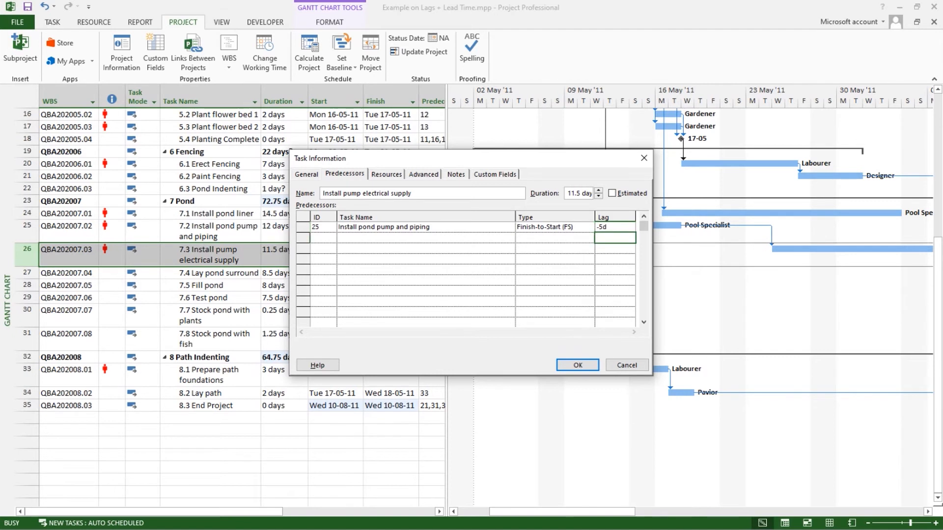
pyautogui.click(575, 365)
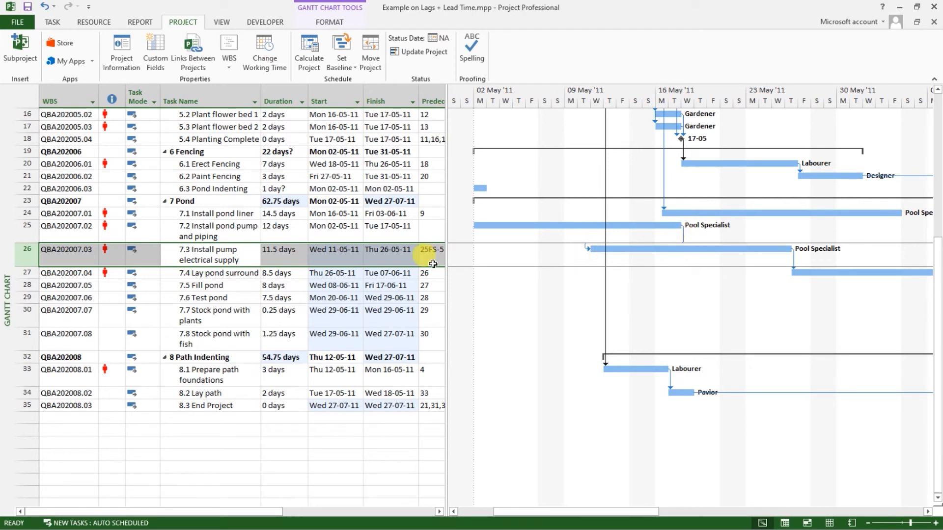
pyautogui.click(332, 286)
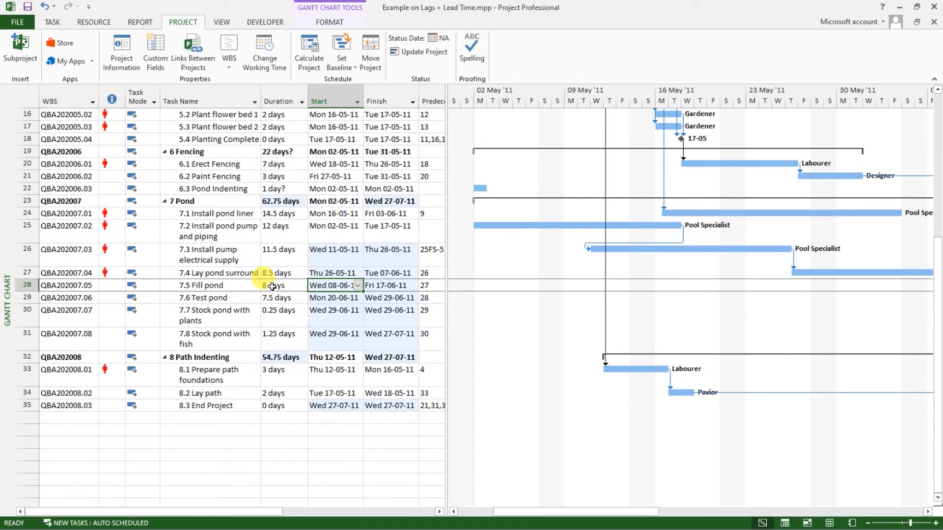
pyautogui.click(227, 316)
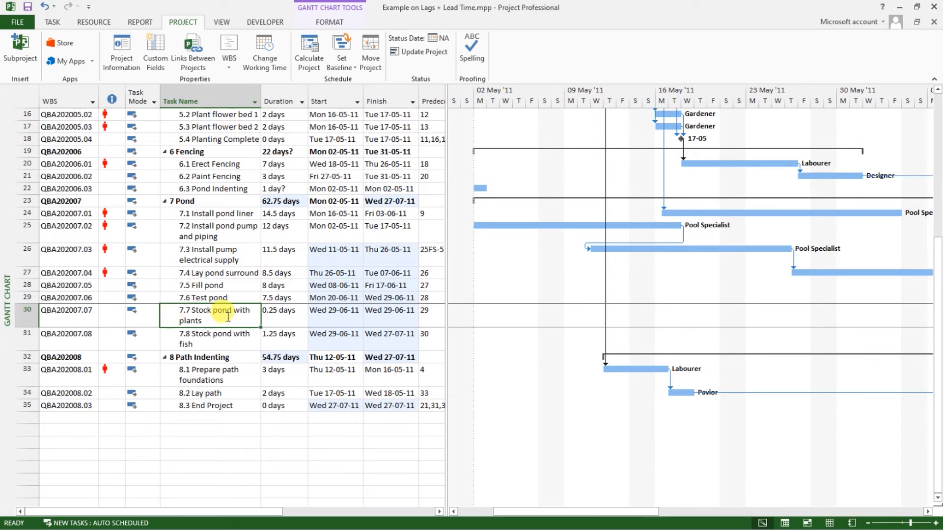
pyautogui.click(210, 287)
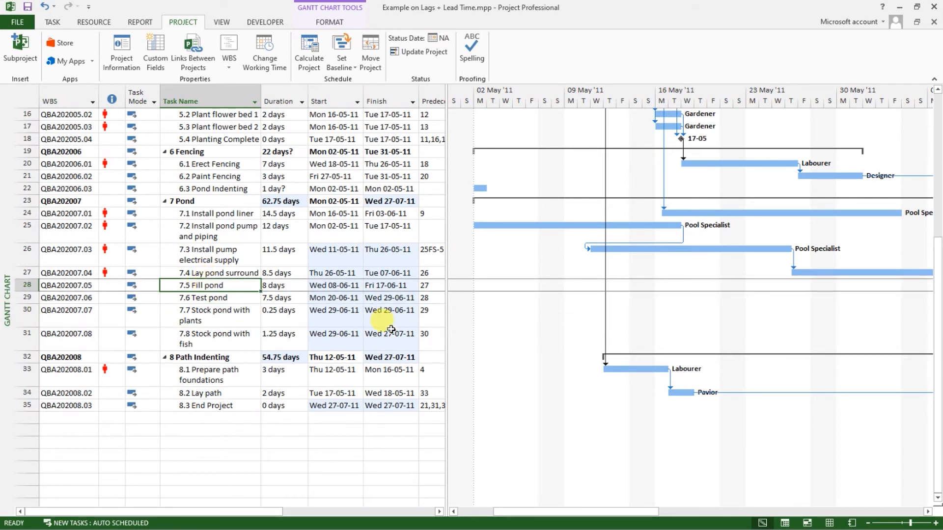
# Step: Inspect the type and lag of the dependency link from Prepare path foundations to Lay path without changing it
pyautogui.scroll(-1, 319, 333)
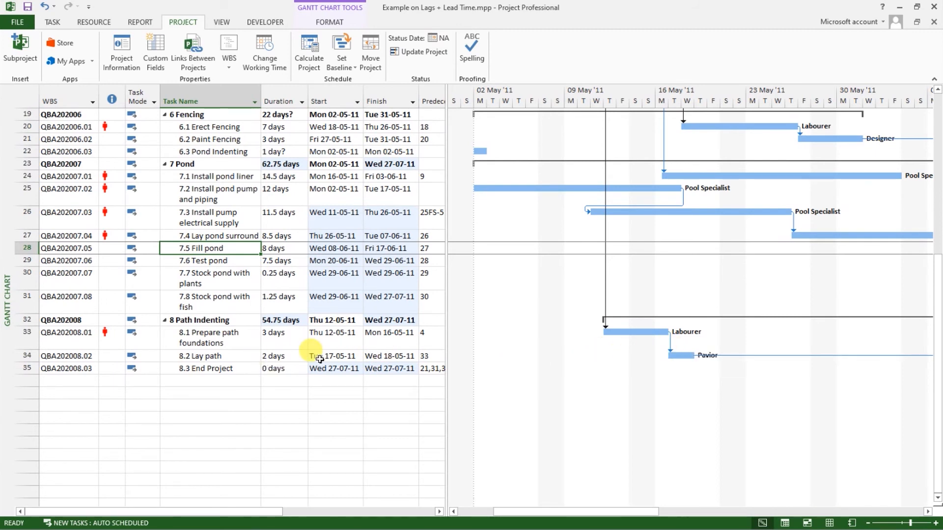
pyautogui.doubleClick(670, 343)
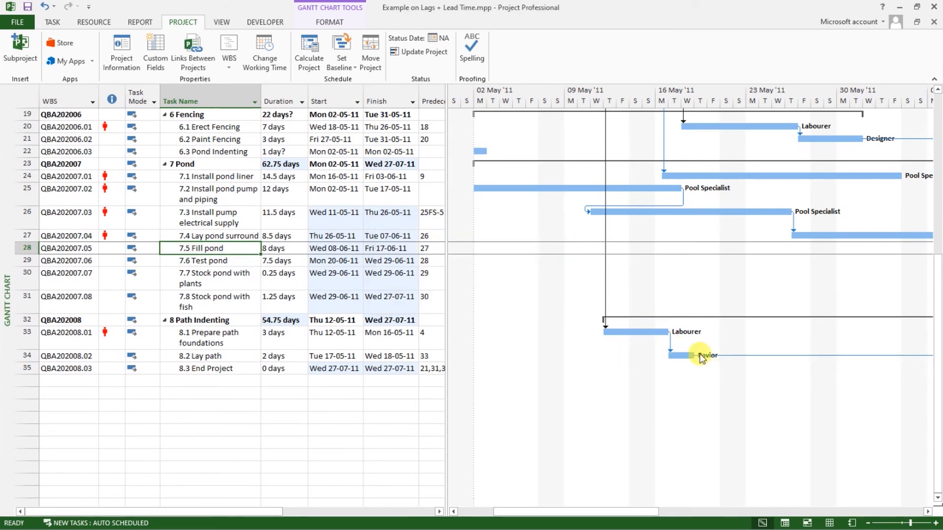
pyautogui.doubleClick(670, 340)
pyautogui.moveTo(473, 229); pyautogui.dragTo(463, 245)
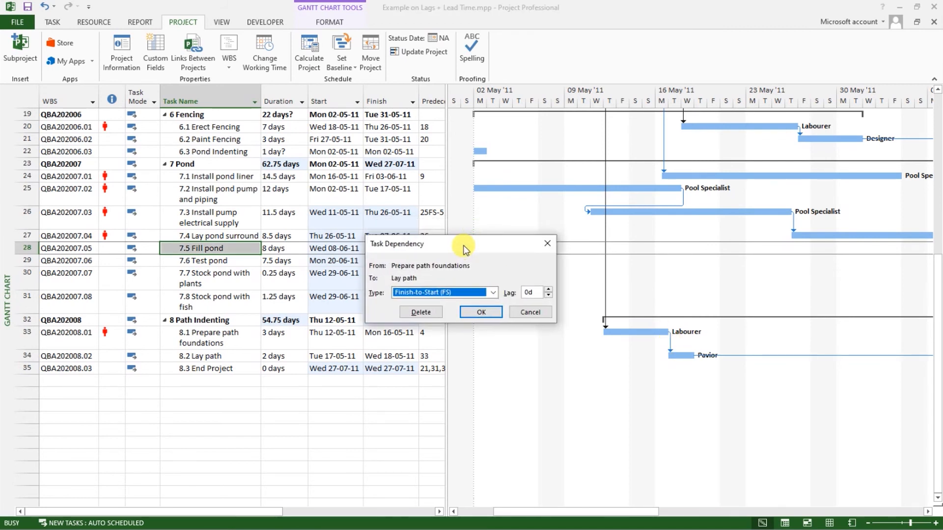
pyautogui.moveTo(463, 246); pyautogui.dragTo(480, 251)
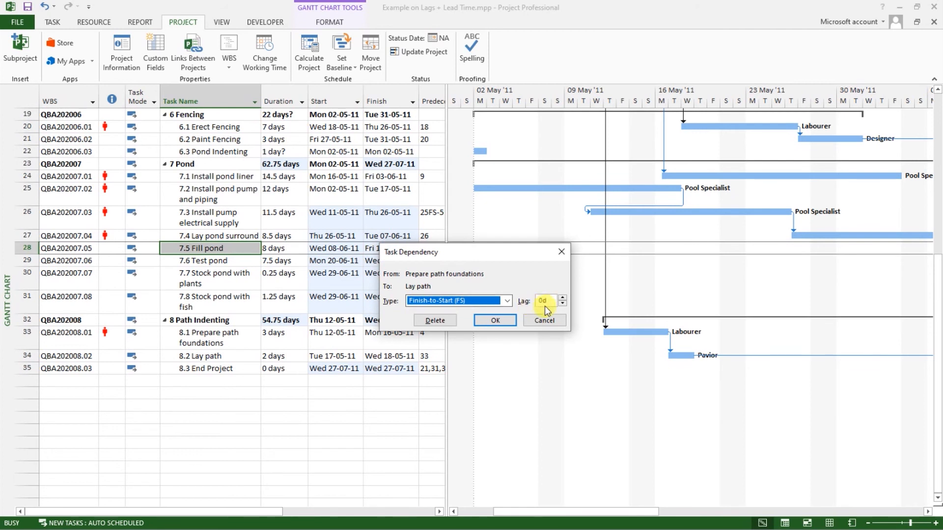
pyautogui.moveTo(549, 301); pyautogui.dragTo(537, 301)
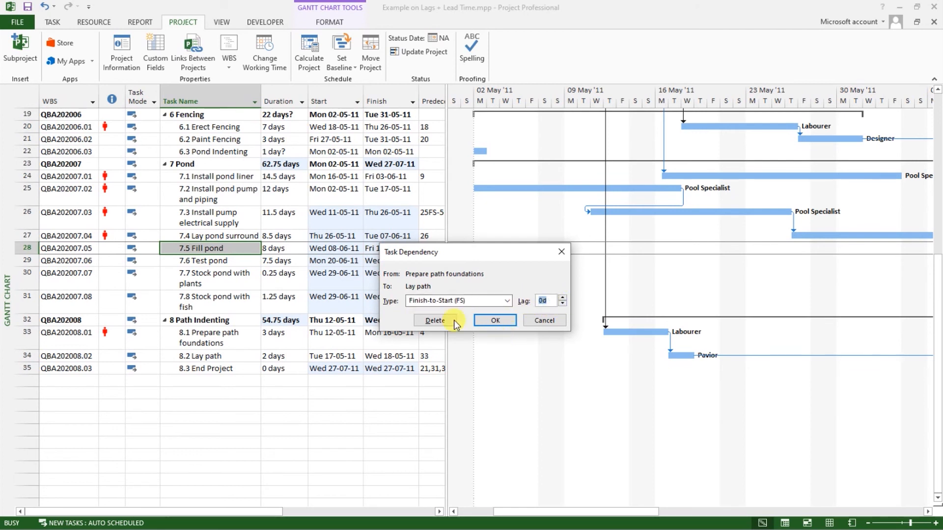
pyautogui.click(536, 321)
# Step: Widen the task table beside the Gantt chart to show the full Predecessors column, starting from the first tasks
pyautogui.scroll(1, 481, 361)
pyautogui.scroll(6, 480, 362)
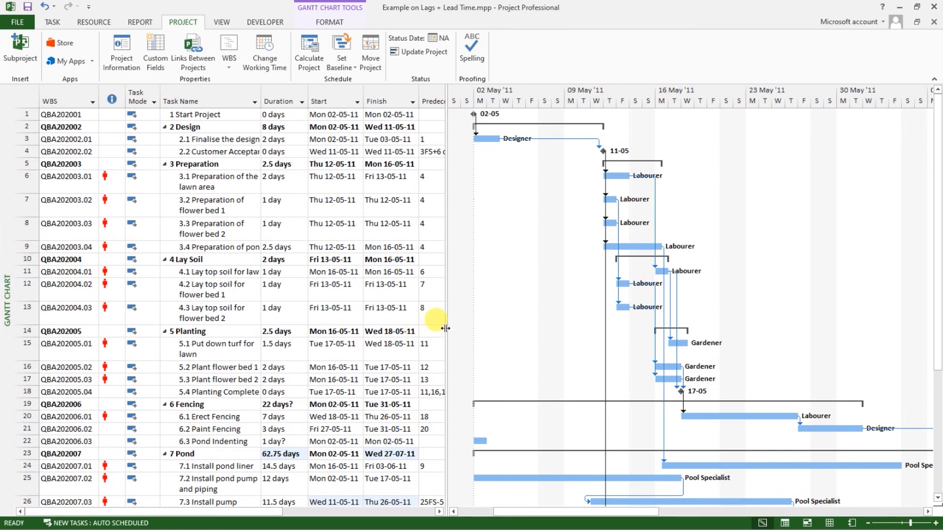
pyautogui.moveTo(446, 328); pyautogui.dragTo(466, 319)
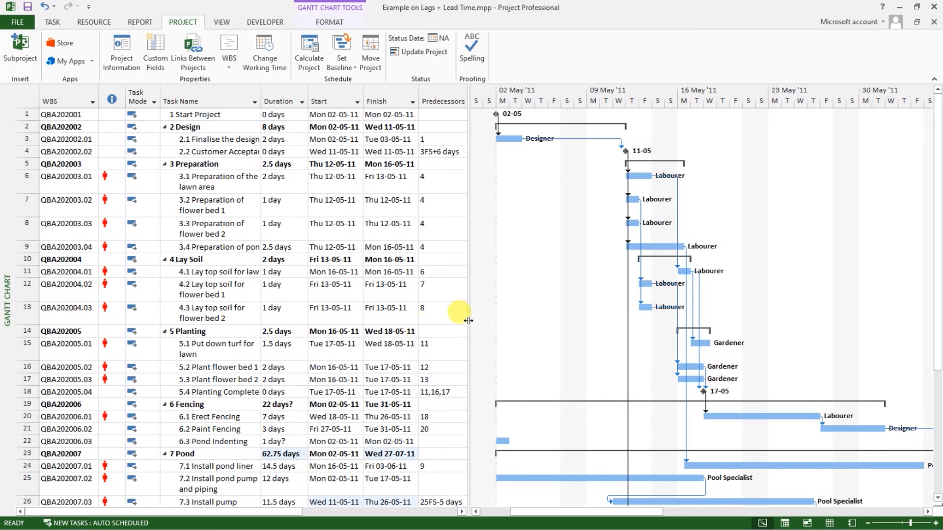
pyautogui.moveTo(469, 320); pyautogui.dragTo(471, 323)
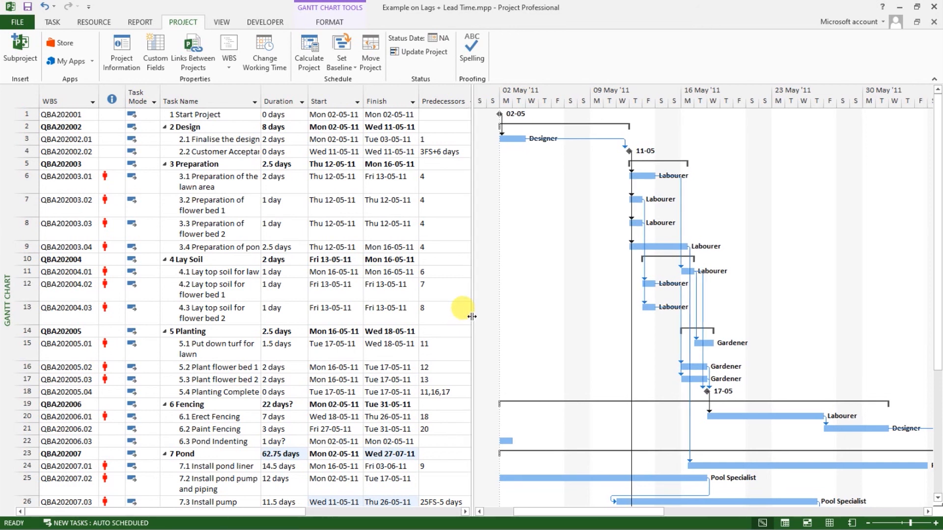